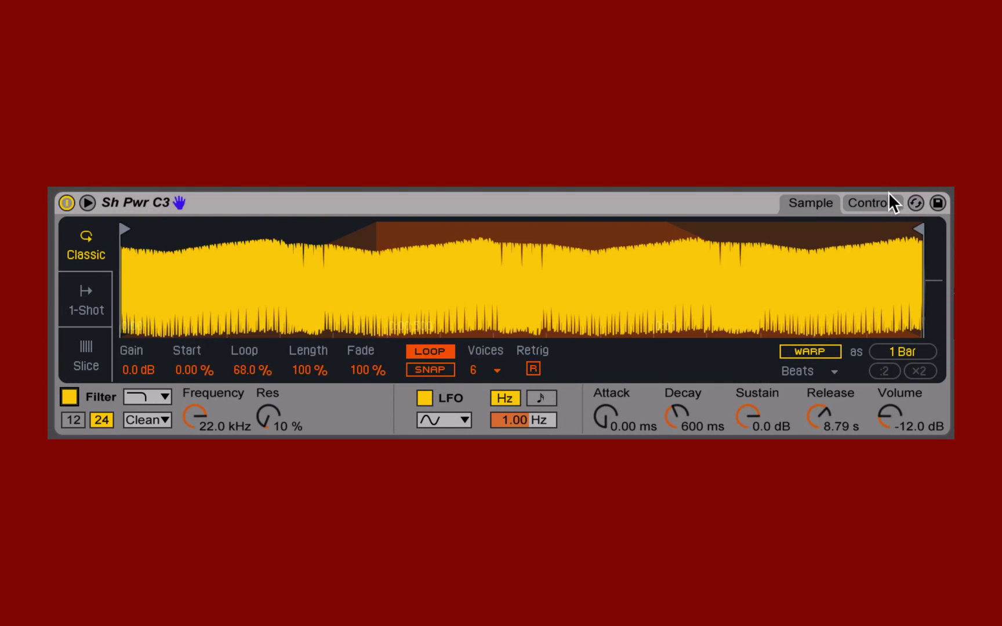
- Show the sampler's Controls page and toggle the filter off and back on
click(888, 203)
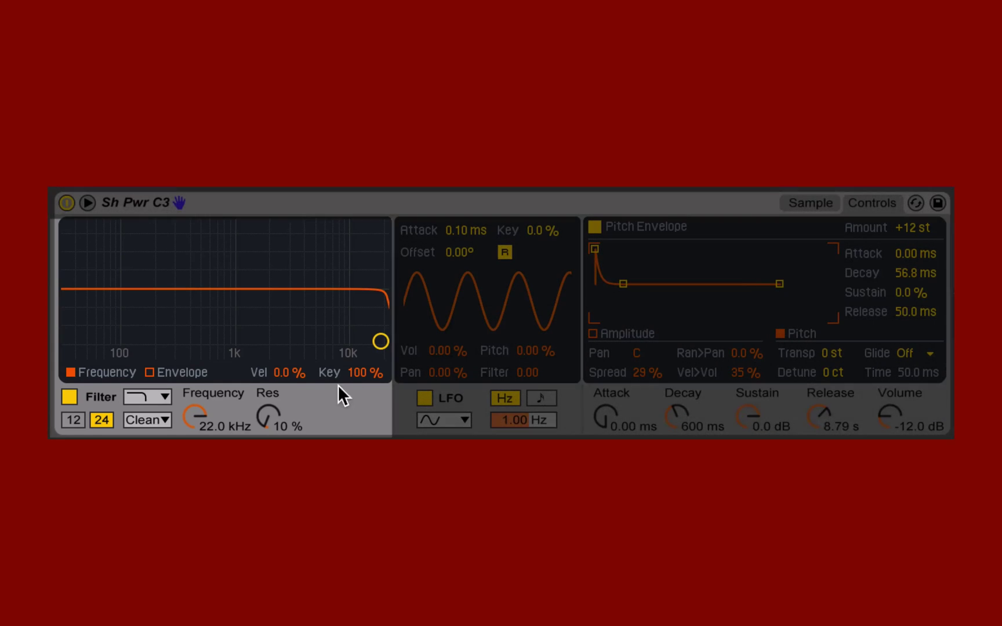
click(70, 395)
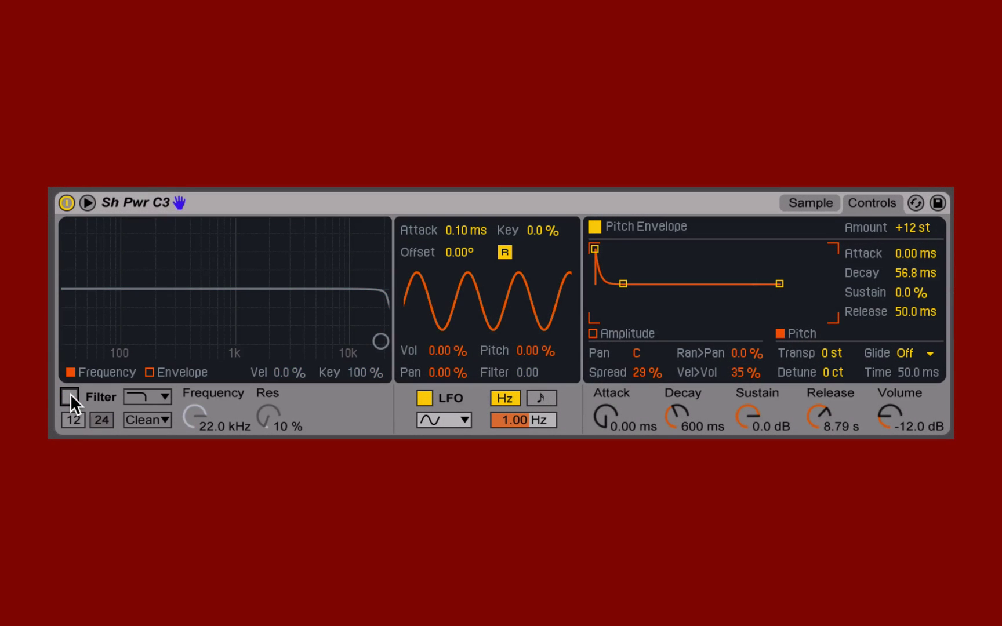
click(71, 395)
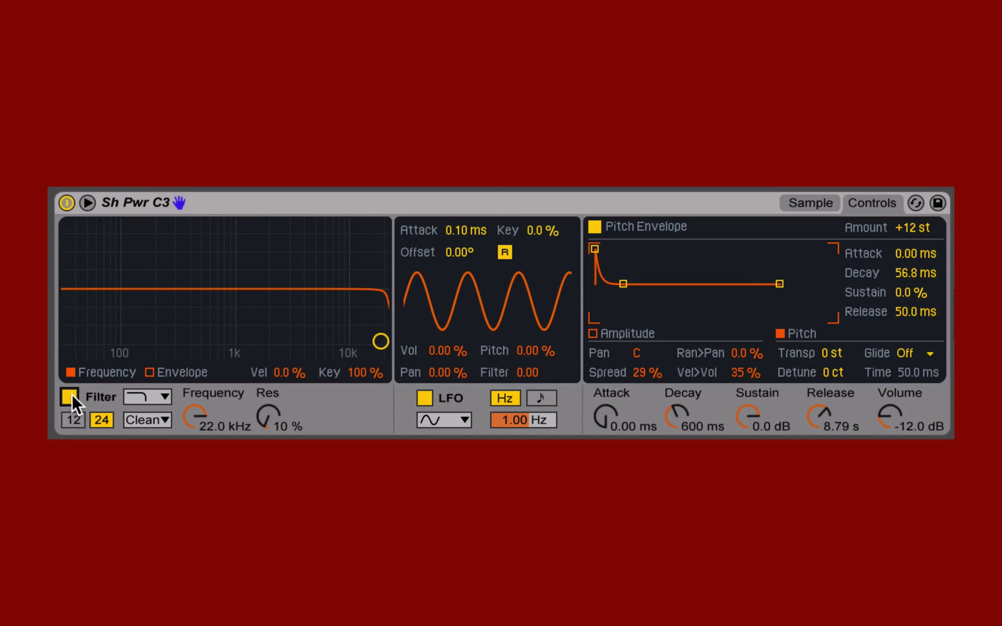
- Switch the filter to the Morph type, lower its cutoff to 846 Hz, and sweep the morph amount up and back to 0
click(142, 394)
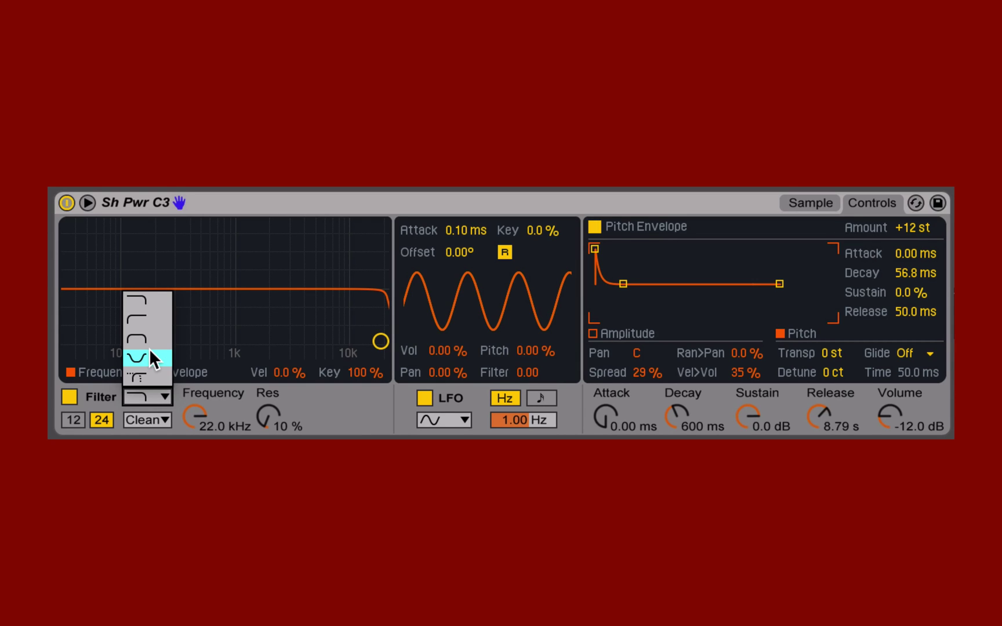
click(141, 378)
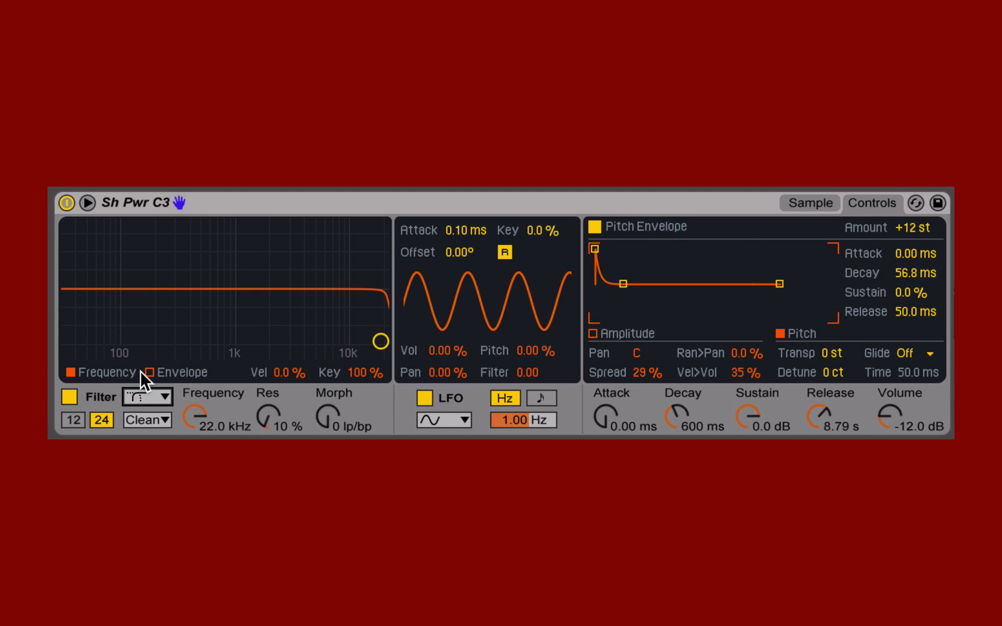
drag(381, 341, 226, 332)
drag(332, 409, 330, 345)
drag(329, 410, 330, 458)
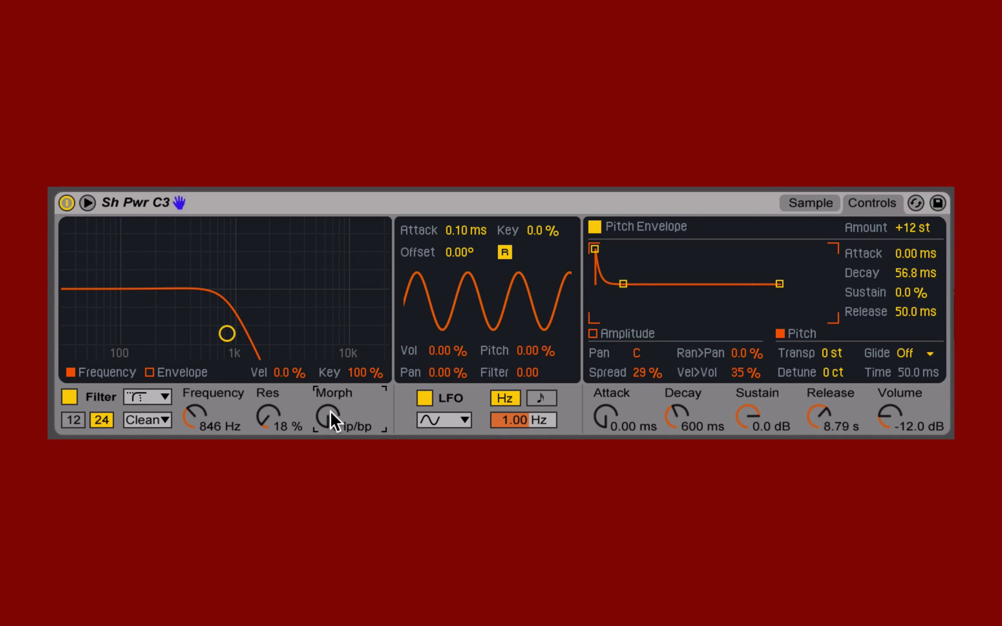
- Set the filter type to lowpass and its cutoff frequency to 500 Hz
click(159, 396)
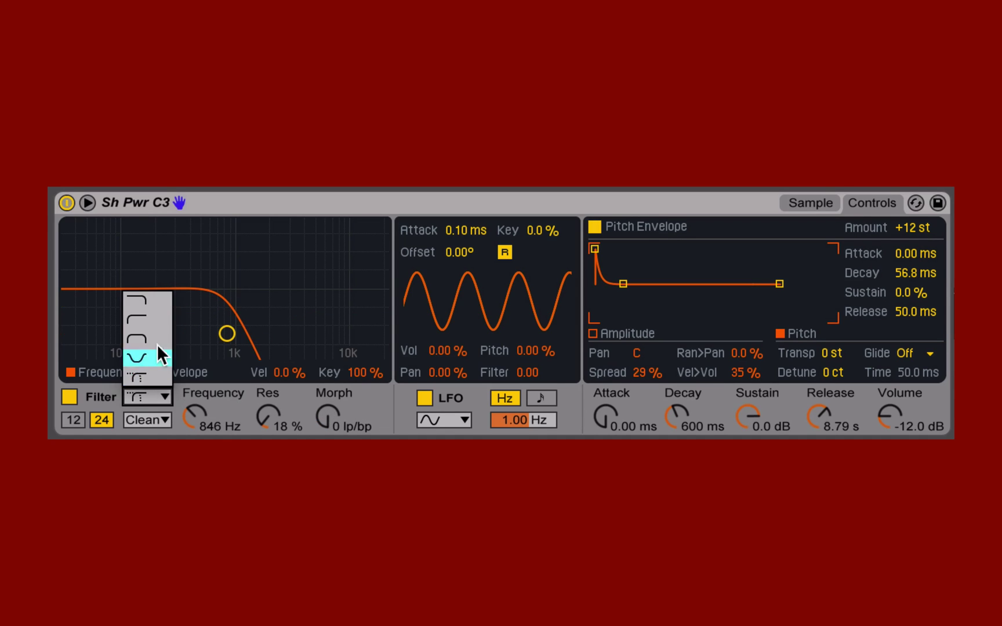
click(150, 297)
click(193, 413)
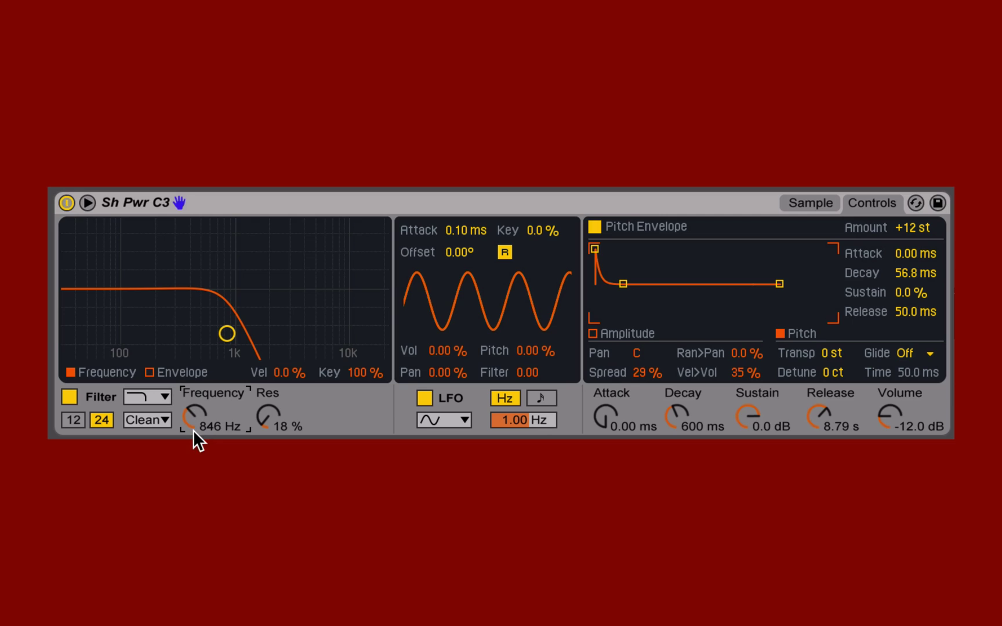
text(500)
key(Return)
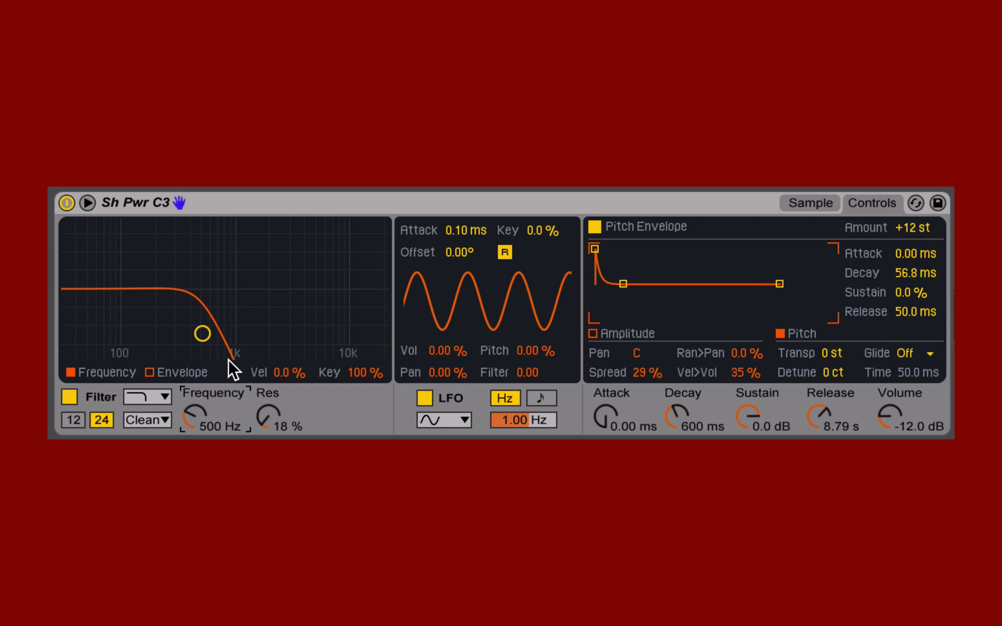
- Alternate the filter slope between 12 and 24, ending on 24, and raise the cutoff frequency to 1.17 kHz
click(73, 420)
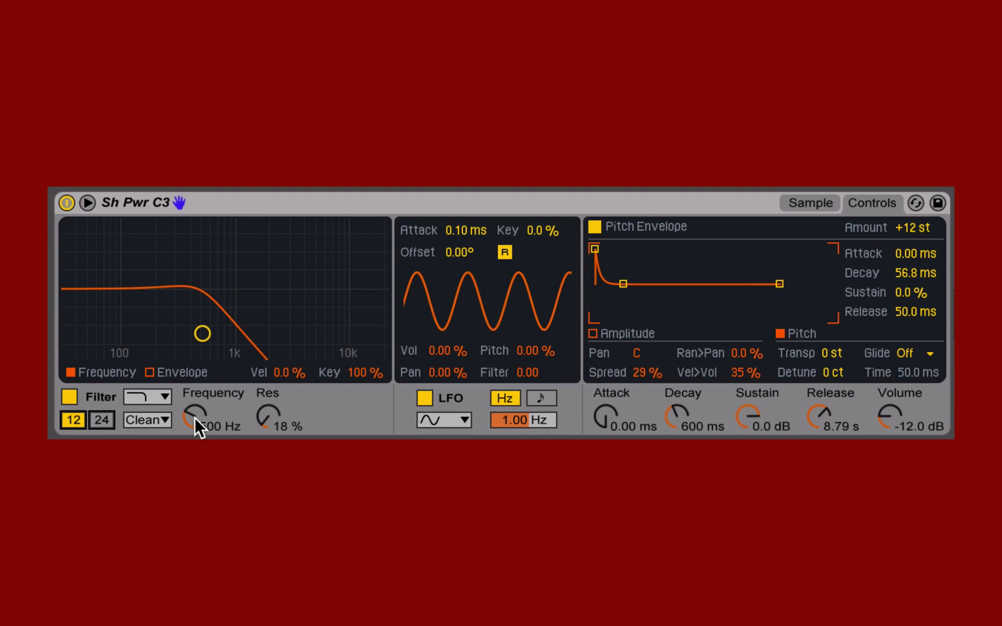
click(104, 422)
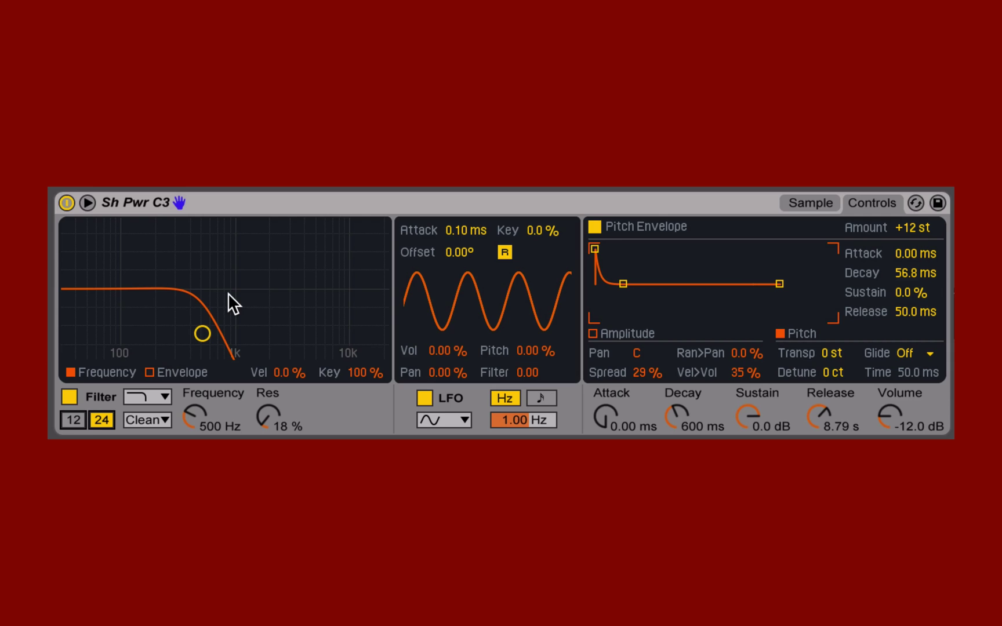
click(72, 421)
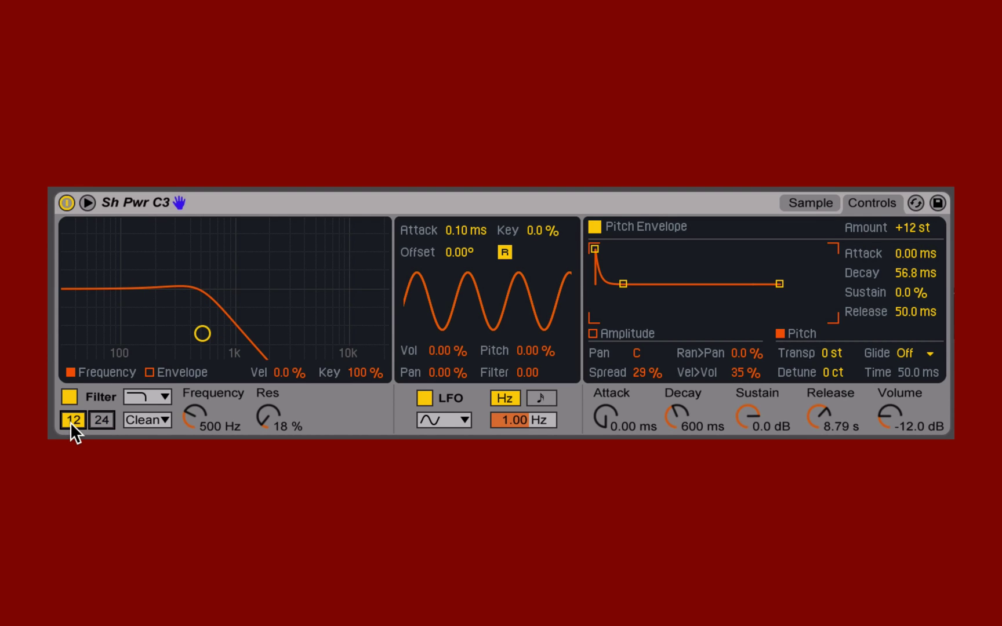
click(101, 420)
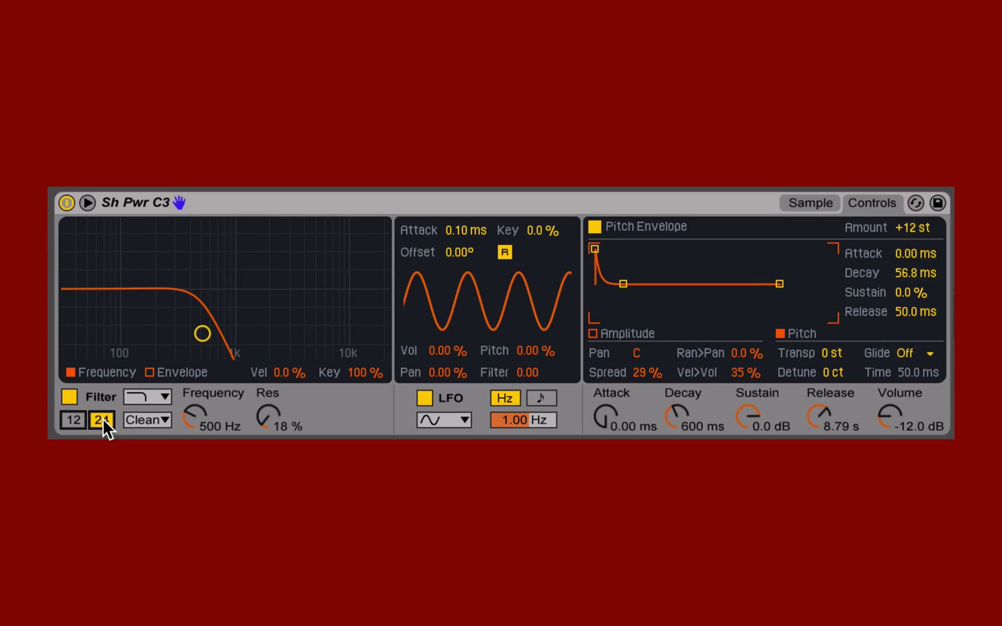
drag(187, 415, 187, 382)
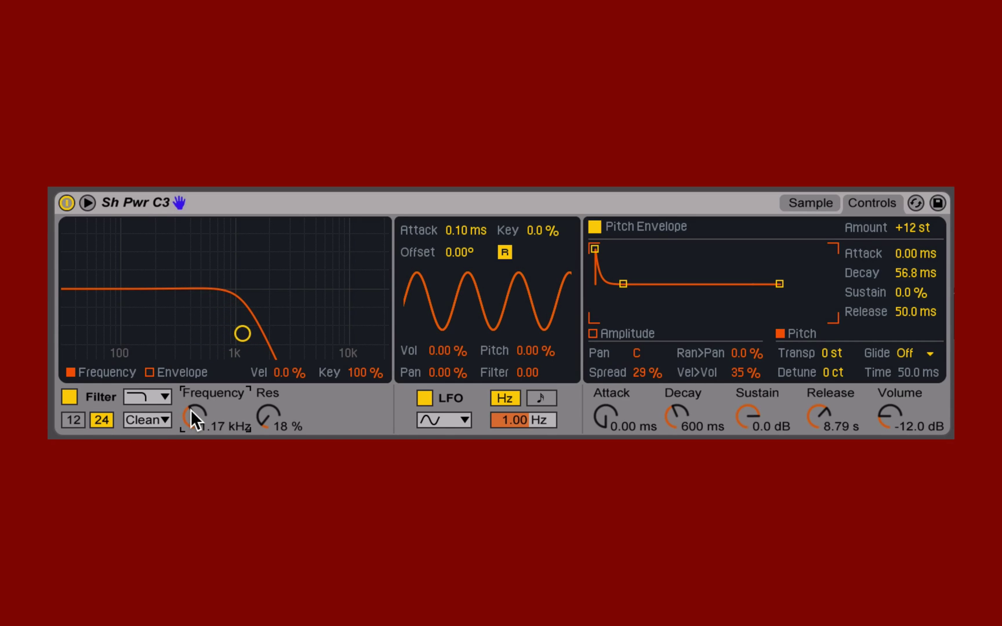
- Switch the filter to highpass with a 718 Hz cutoff and 62% resonance
click(148, 397)
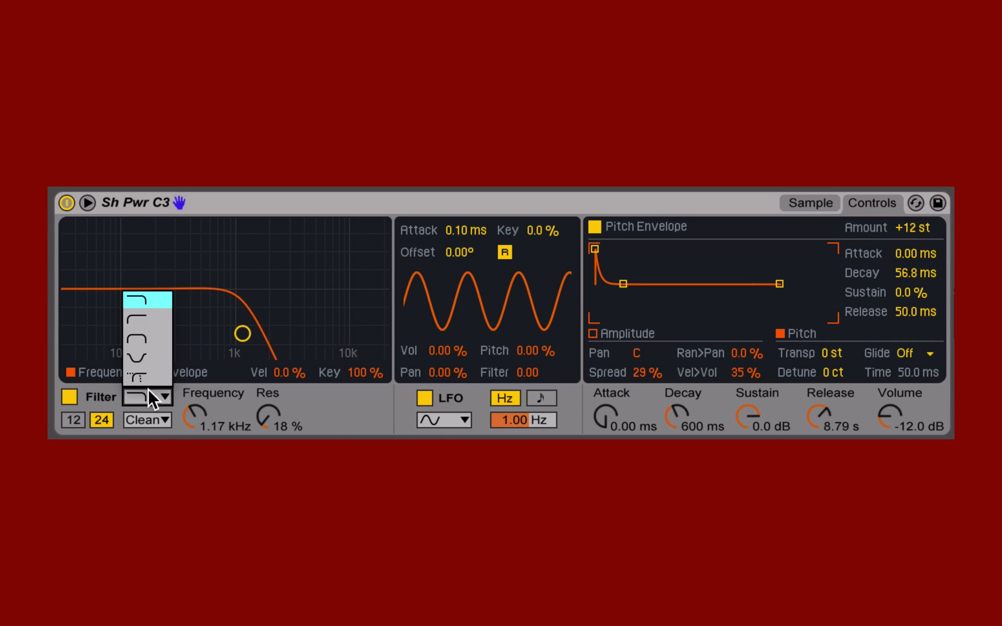
click(152, 320)
drag(242, 332, 220, 277)
click(267, 415)
drag(272, 422, 272, 419)
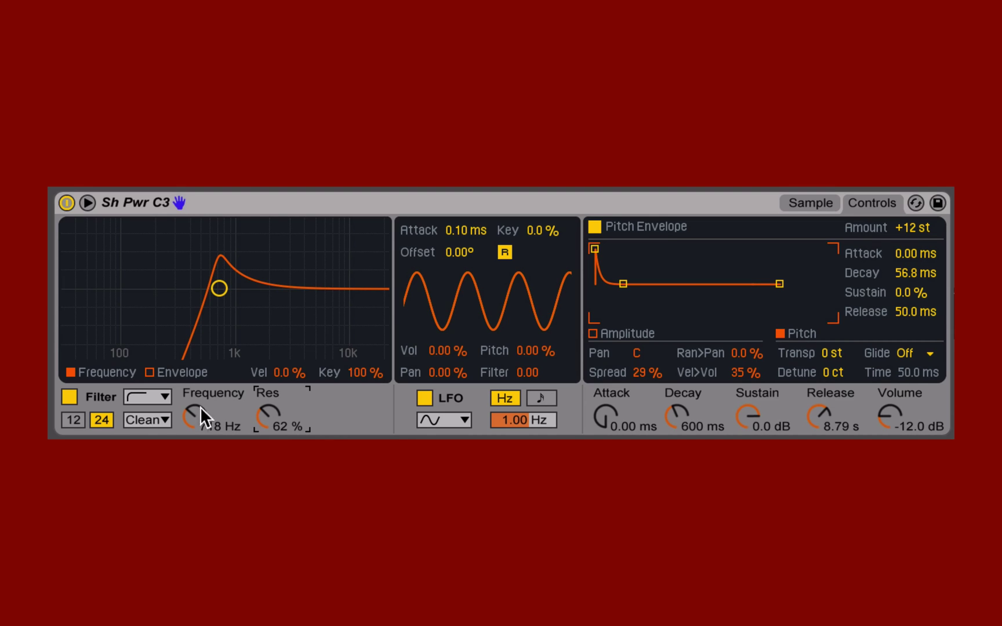
- Return the filter to lowpass and lower its resonance to 17%
click(158, 396)
click(148, 301)
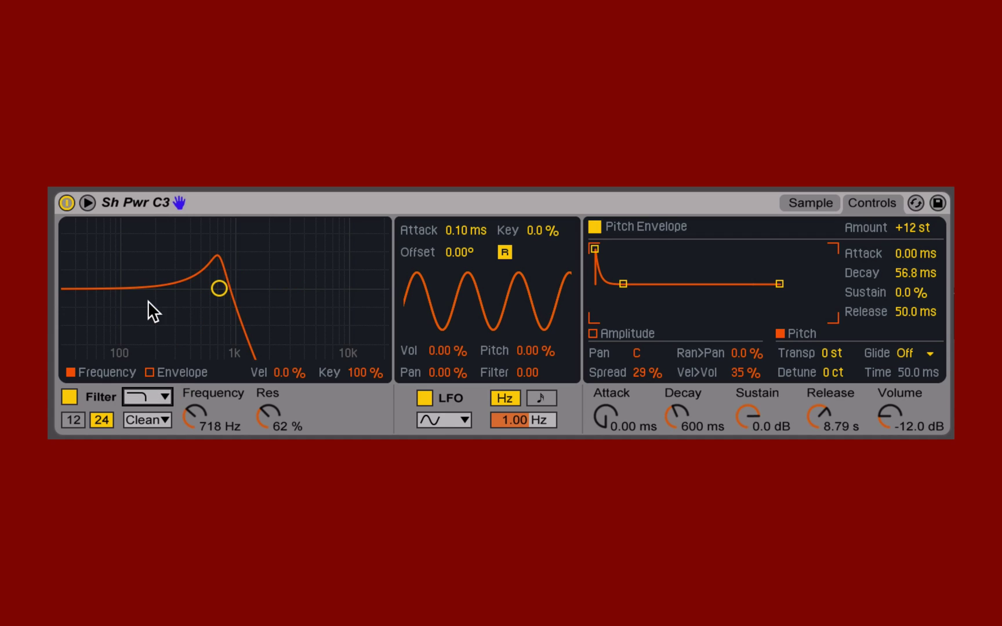
drag(263, 402, 264, 457)
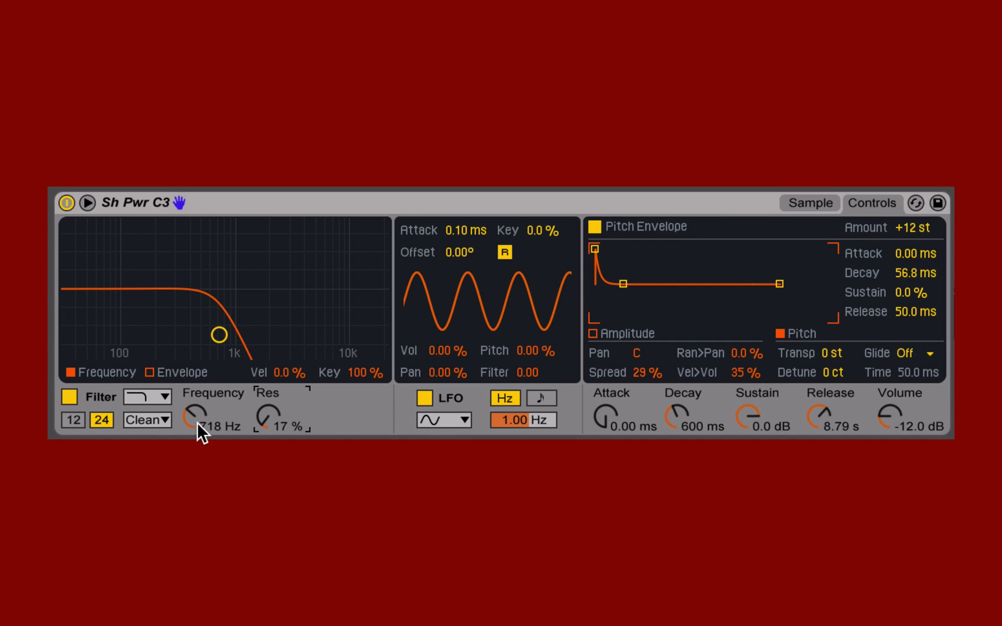
- Sweep the lowpass cutoff, ending at 856 Hz with 61% resonance, and turn down the track's send B
drag(193, 412, 193, 363)
mouse_move(193, 413)
mouse_down()
mouse_move(194, 429)
mouse_move(191, 412)
mouse_up()
drag(272, 418, 271, 387)
drag(201, 420, 201, 389)
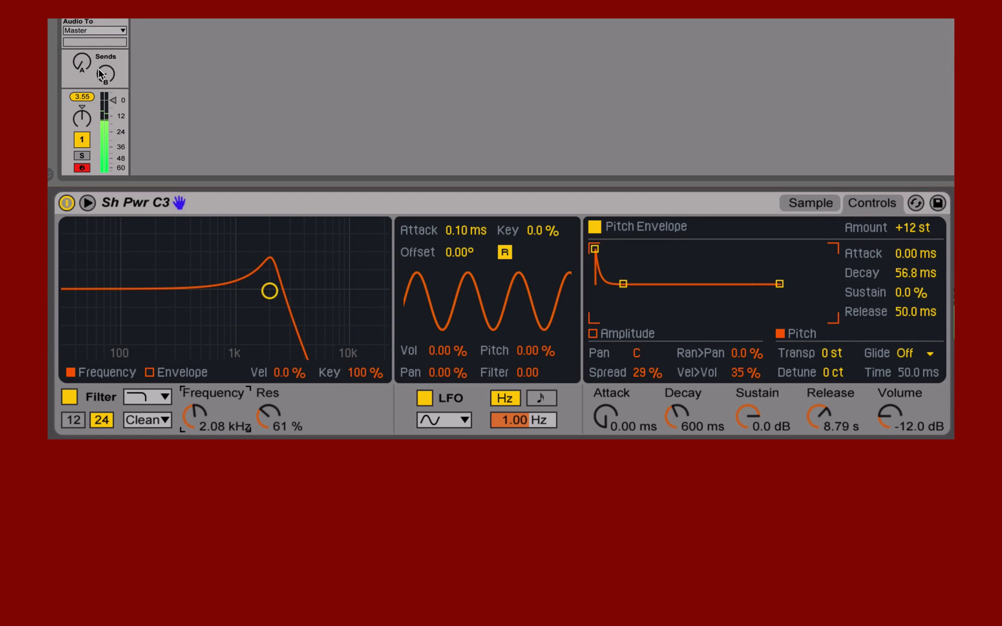
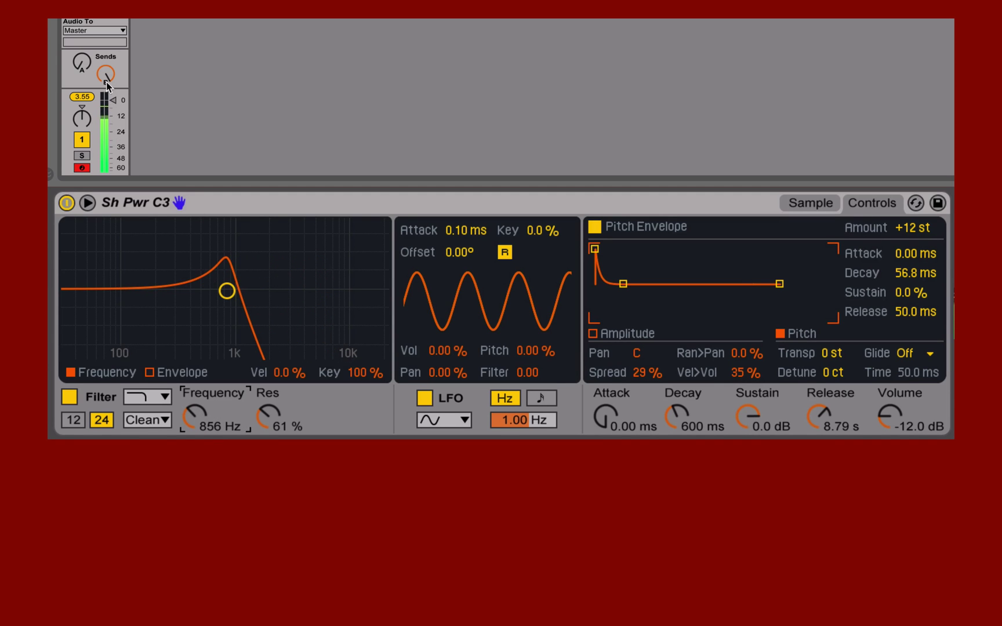
drag(106, 75, 106, 95)
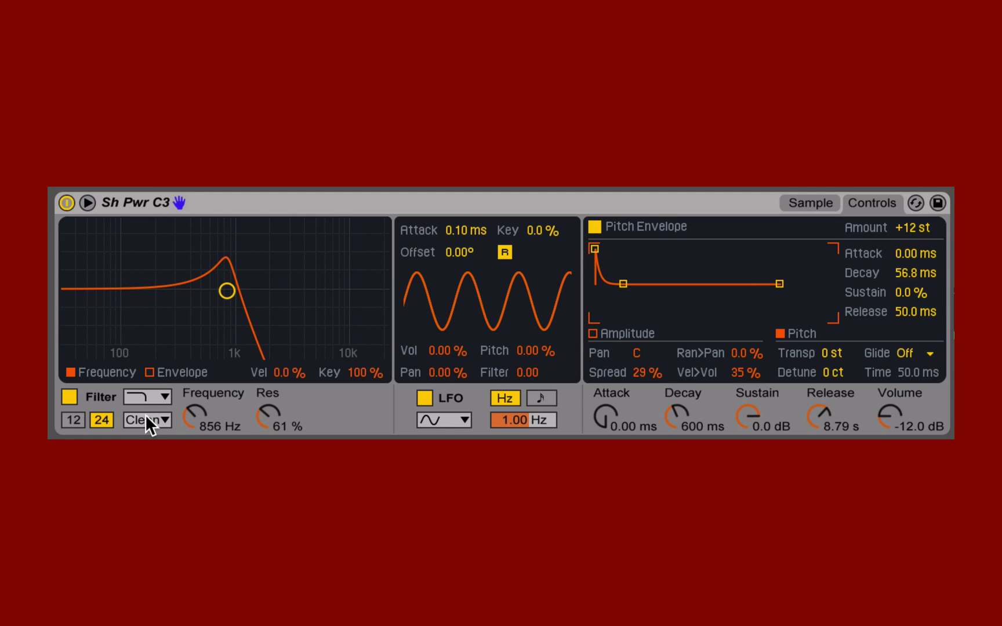
- Change the filter circuit to PRD, with 41% resonance and a volume of -21.1 dB
click(148, 420)
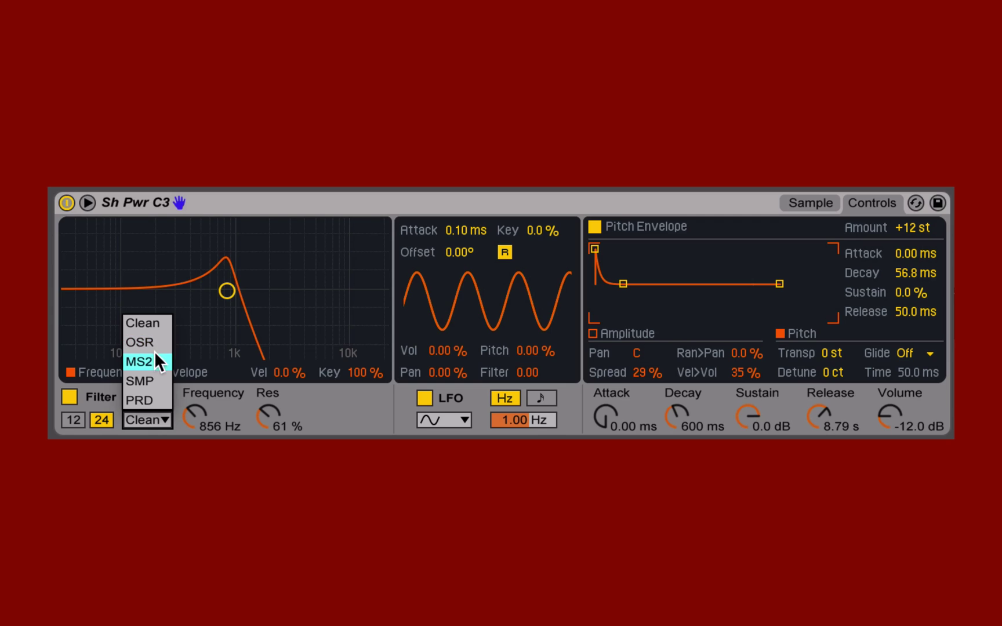
click(154, 394)
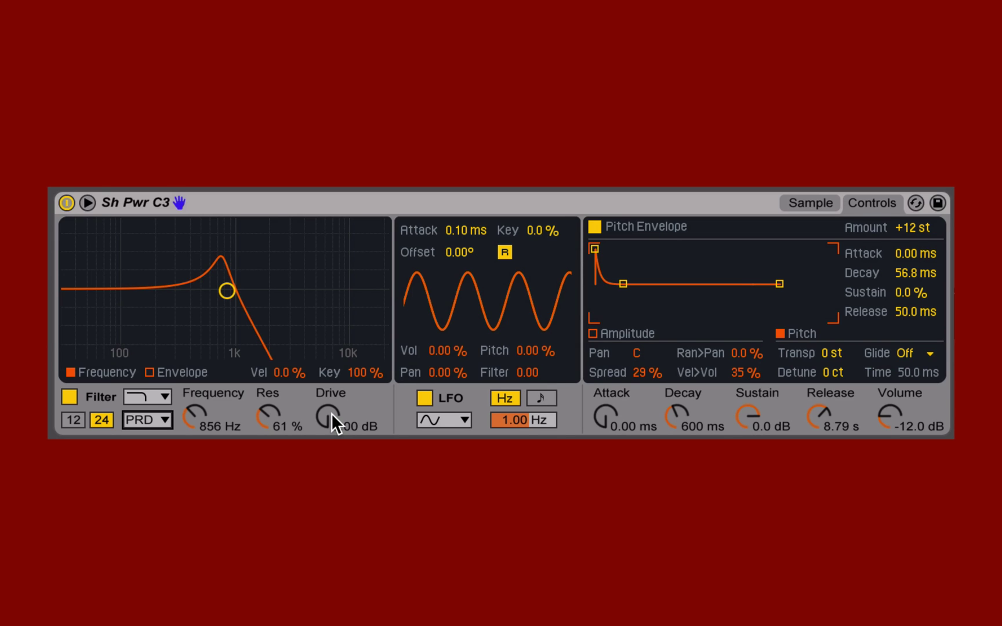
drag(905, 409, 905, 447)
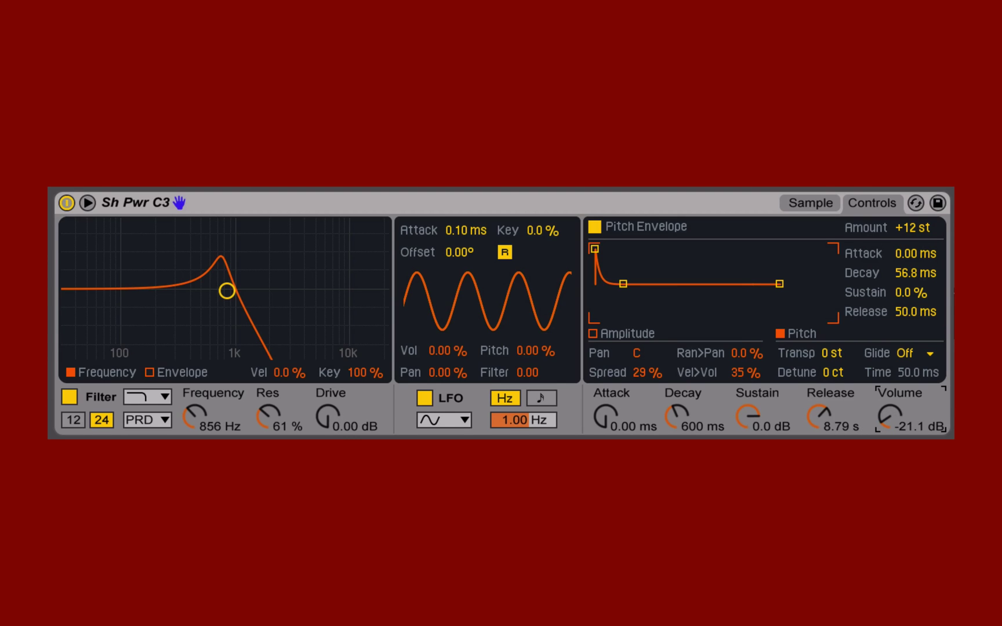
drag(269, 417, 269, 441)
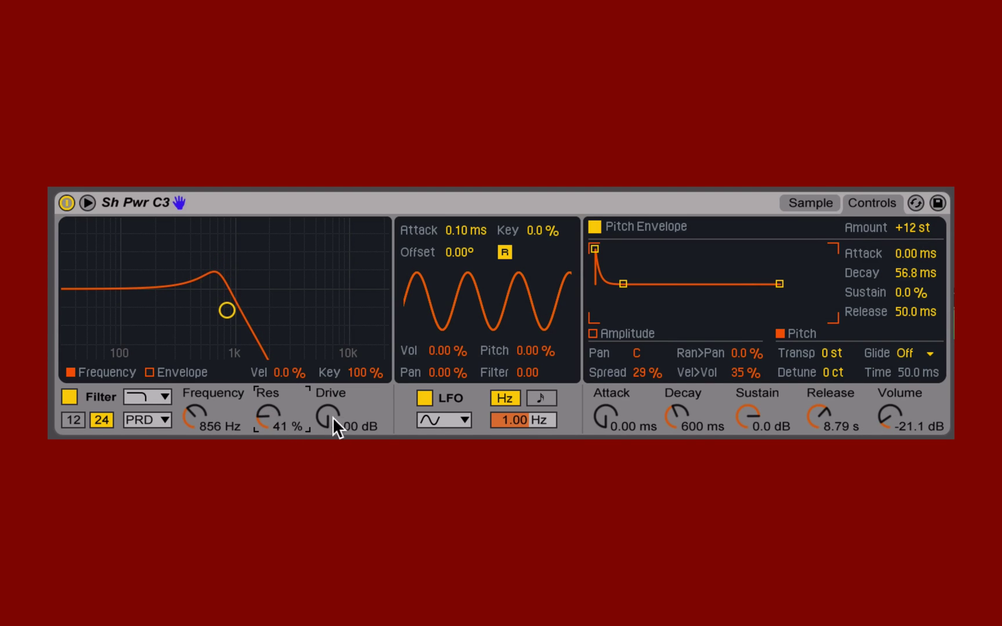
- Raise the cutoff frequency to 6.95 kHz and try the drive at minimum and maximum, ending at 24.0 dB
drag(332, 417, 331, 347)
drag(208, 409, 207, 374)
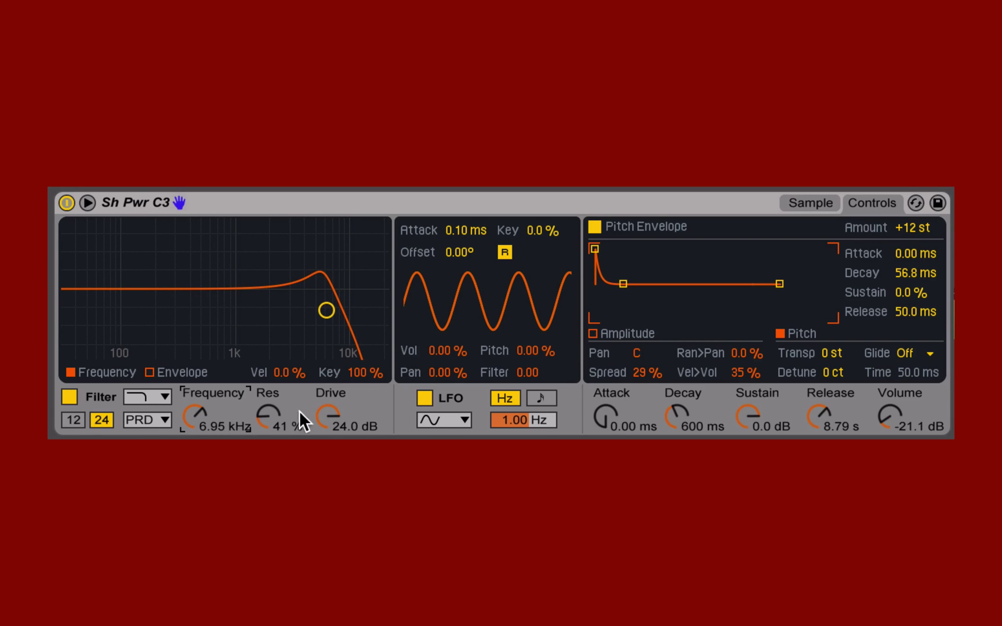
drag(329, 414, 328, 478)
drag(327, 410, 328, 343)
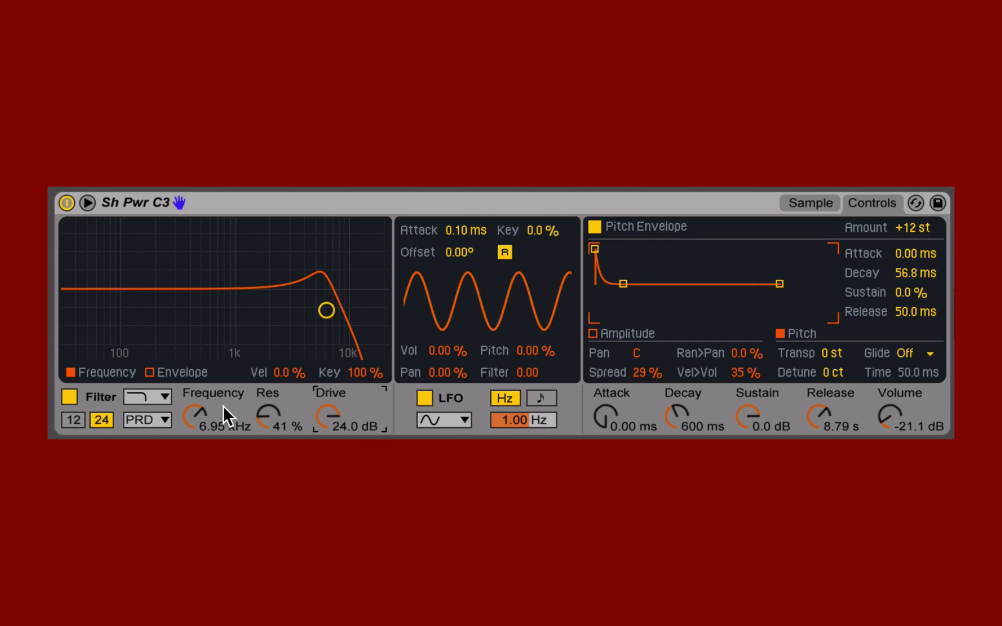
- Raise the filter's velocity modulation and reset it to 0.0%
click(290, 375)
drag(290, 370, 290, 326)
key(Delete)
- Move the filter point on the frequency graph to 2.09 kHz, then up to 5.45 kHz with 39% resonance
drag(326, 312, 270, 315)
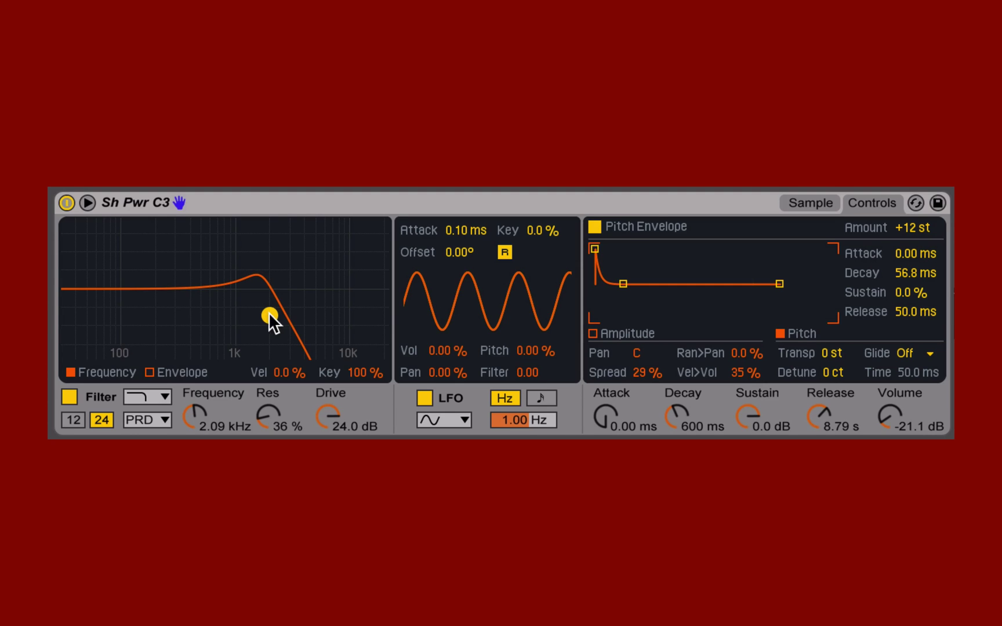
drag(270, 316, 314, 313)
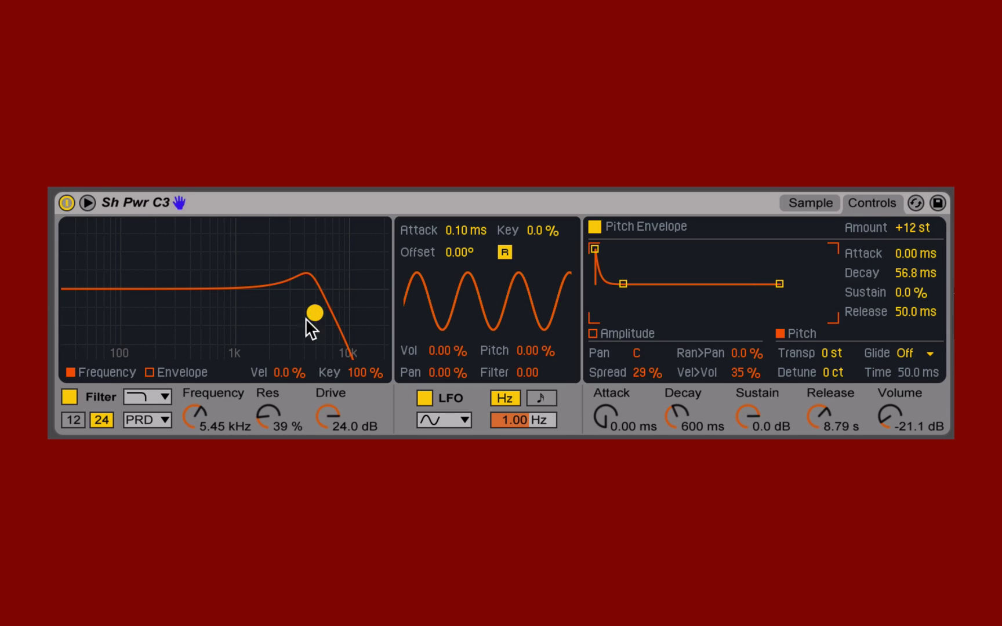
click(192, 425)
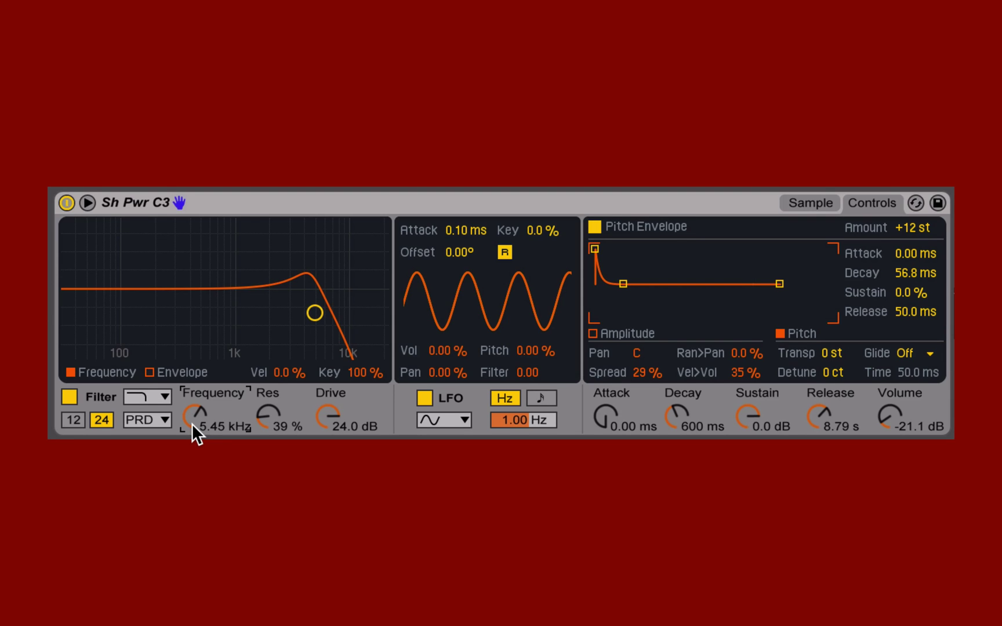
- Show the filter envelope, toggle it off and back on, and set its amount to 72
click(150, 373)
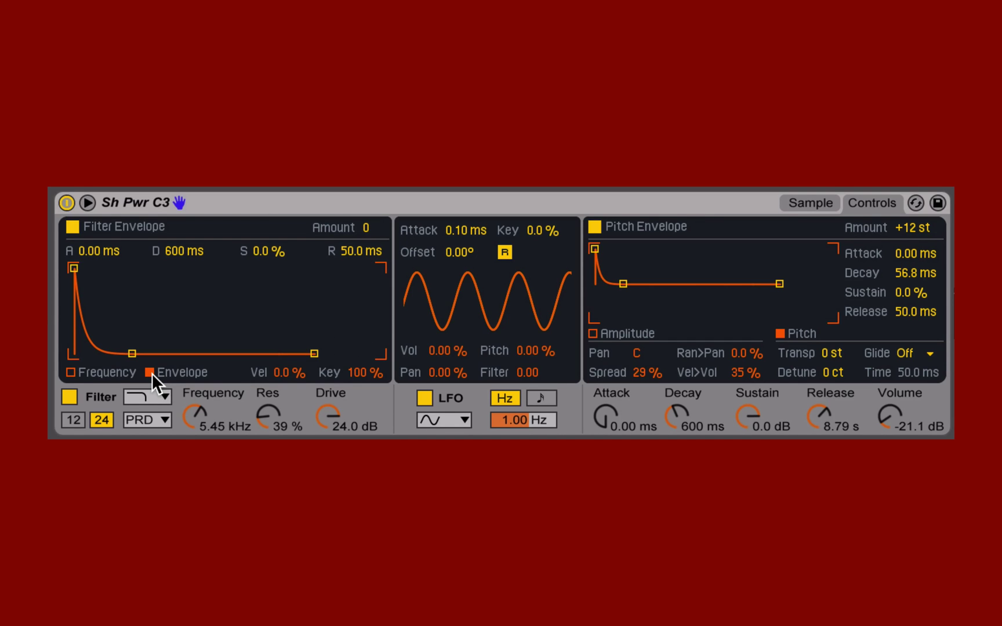
click(71, 225)
click(72, 224)
drag(365, 226, 365, 260)
text(72)
- Set the filter to 1.00 kHz with 75% resonance and lengthen the filter envelope decay to 39.0 s
drag(287, 413, 287, 372)
mouse_move(202, 412)
mouse_down()
mouse_move(202, 453)
mouse_move(197, 410)
mouse_up()
drag(183, 250, 182, 200)
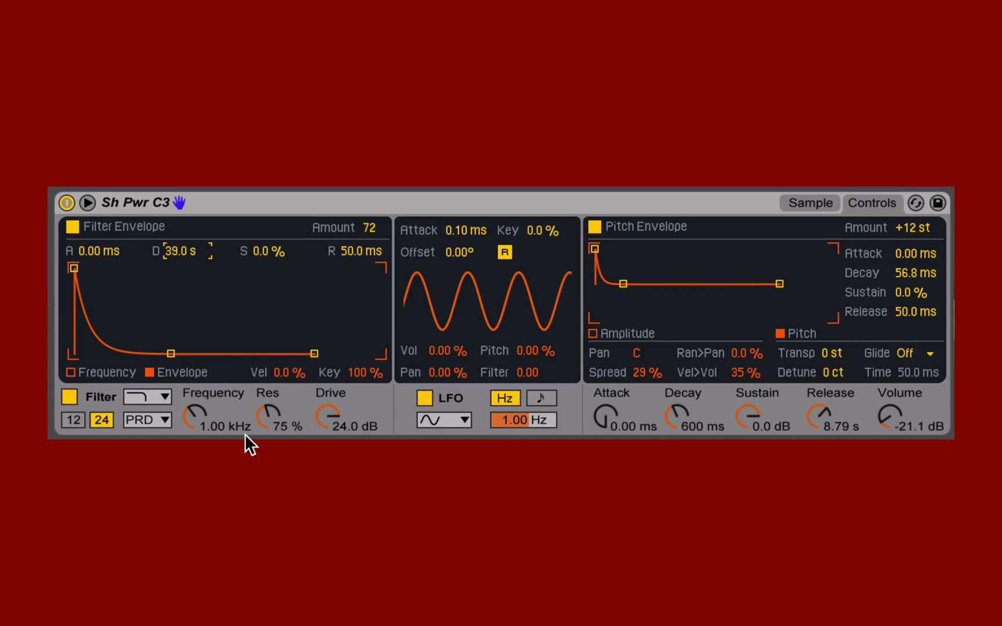
- Shorten the filter envelope decay to 4.89 s and raise the resonance to 125%
drag(269, 416, 269, 397)
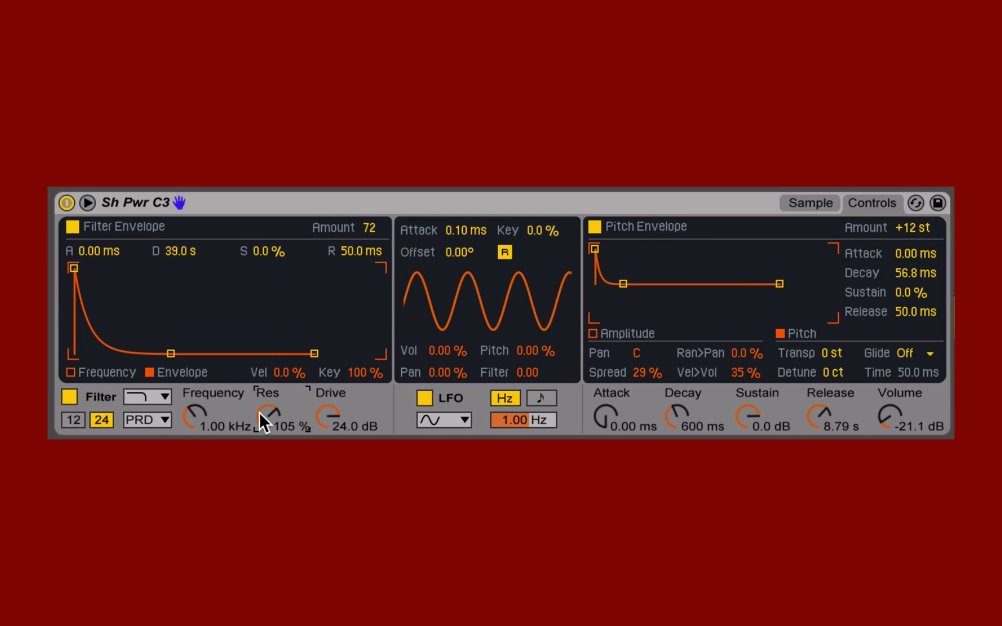
drag(258, 412, 258, 402)
drag(177, 348, 159, 348)
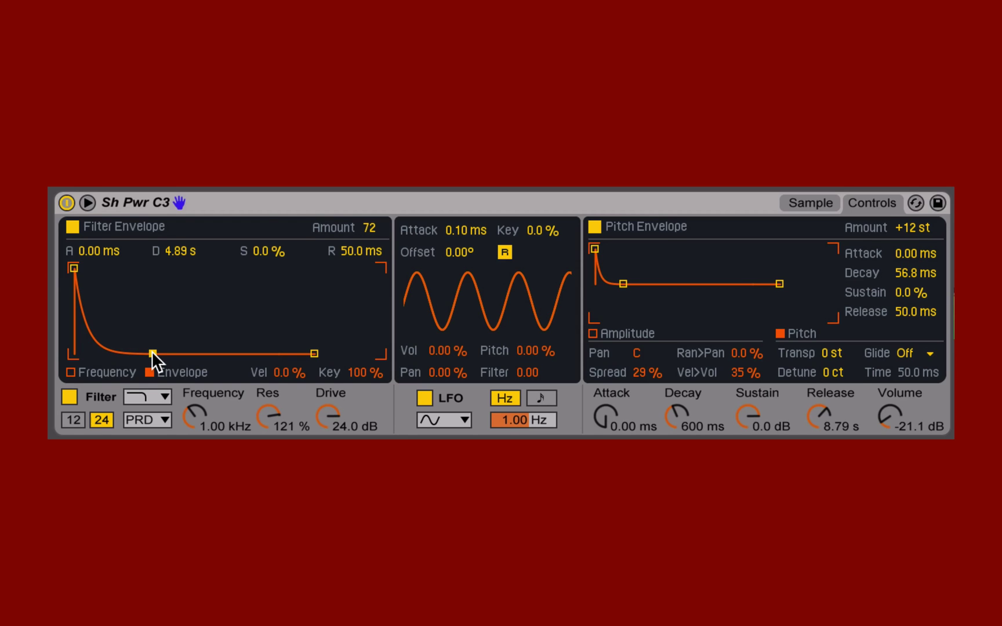
drag(268, 421, 267, 418)
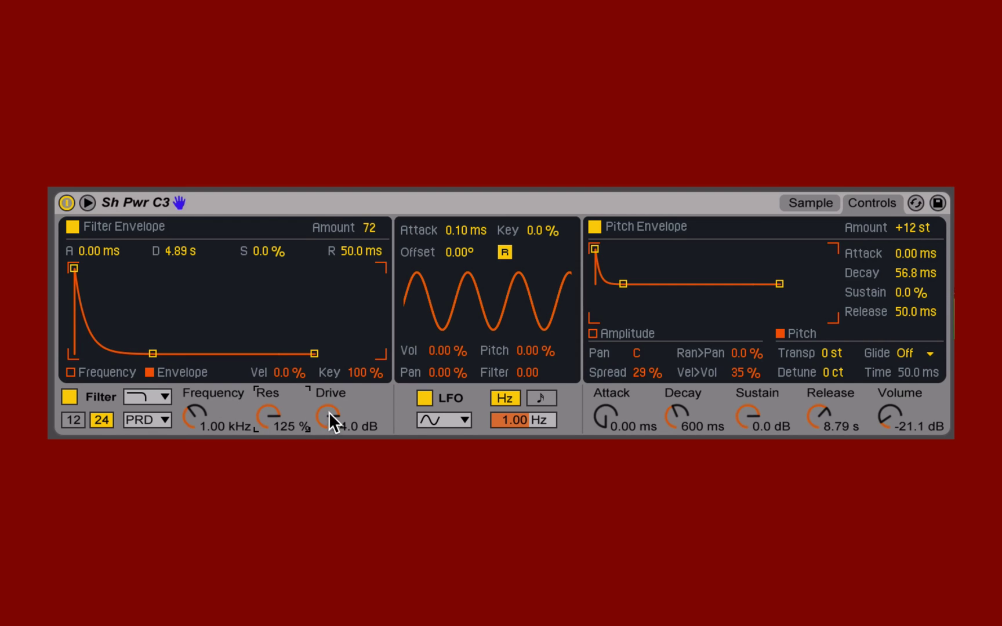
- Reduce the filter drive to 0.00 dB and invert the filter envelope with an amount of -72
drag(329, 412, 329, 452)
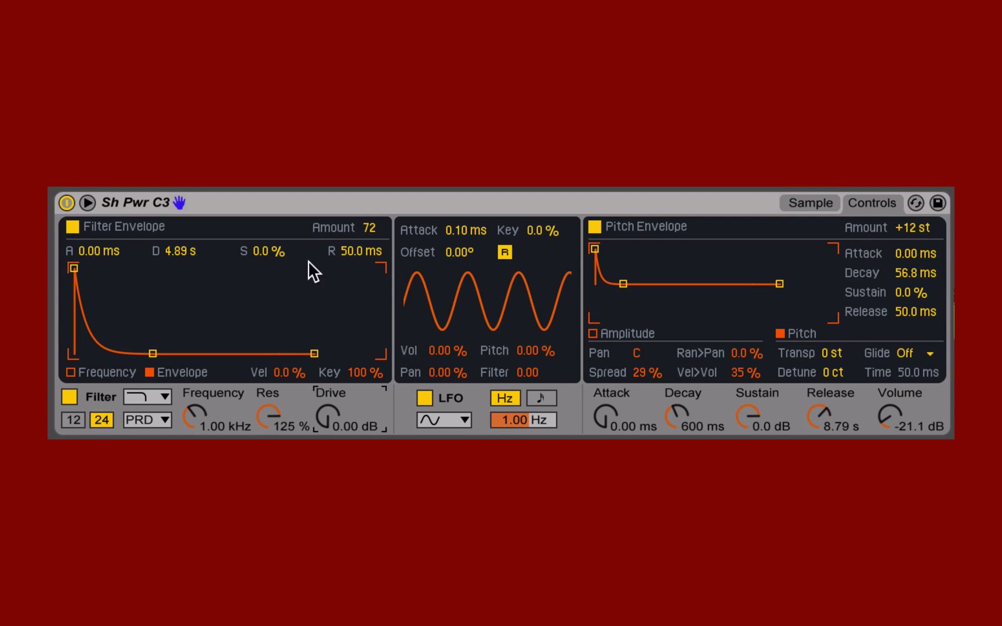
drag(371, 222, 372, 305)
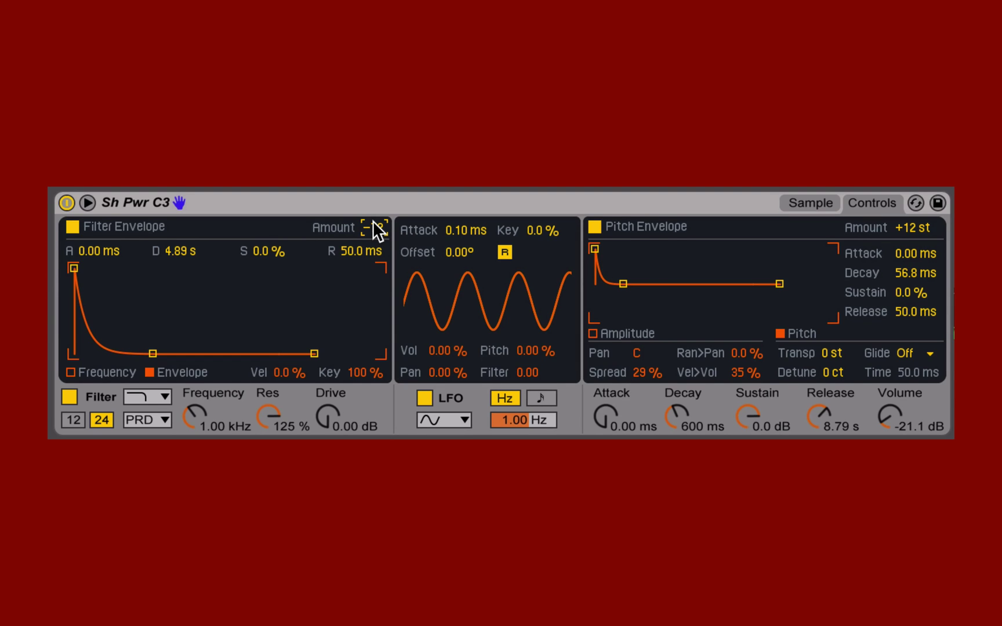
click(197, 417)
click(153, 419)
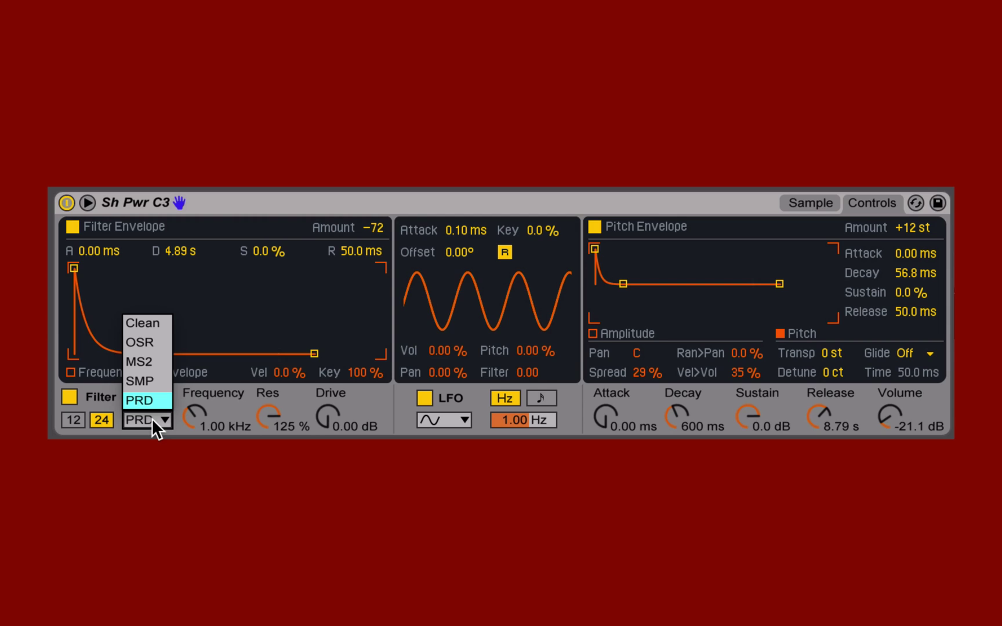
click(261, 311)
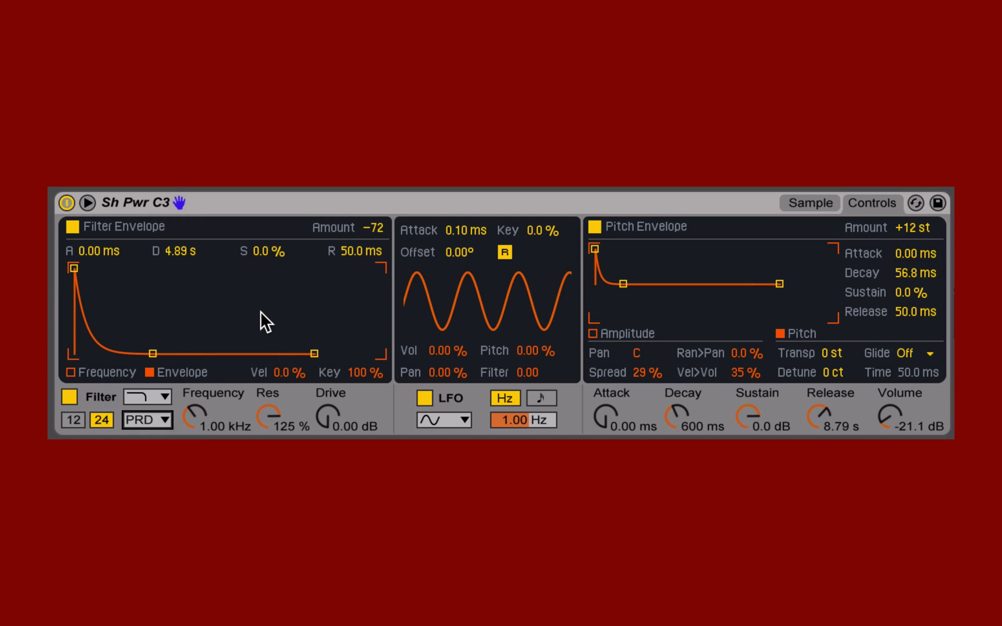